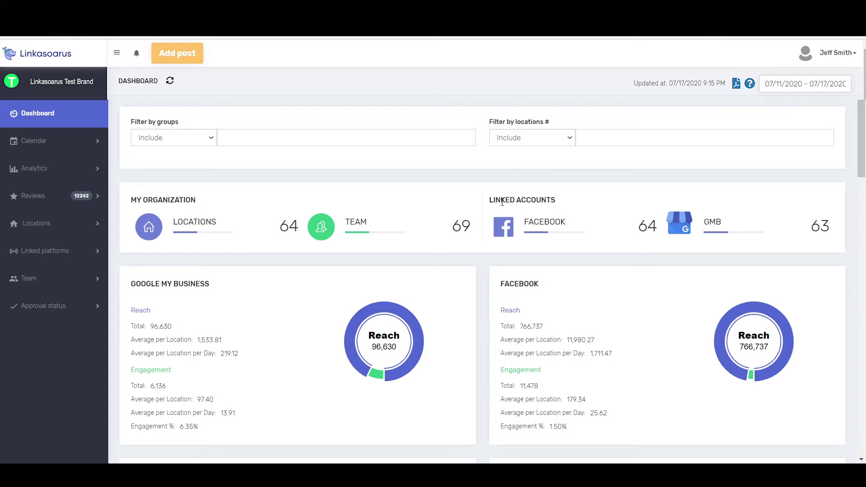
Filter the dashboard to include only location 4452
scroll(496, 203, down, 4)
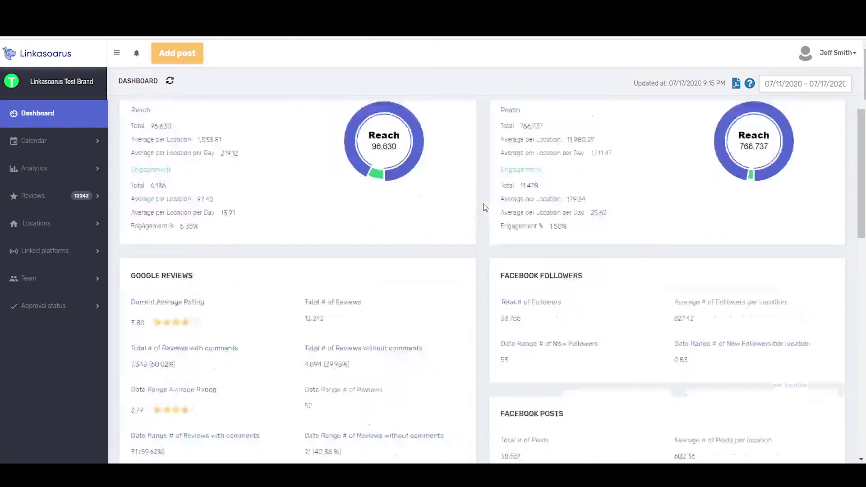
scroll(483, 204, down, 10)
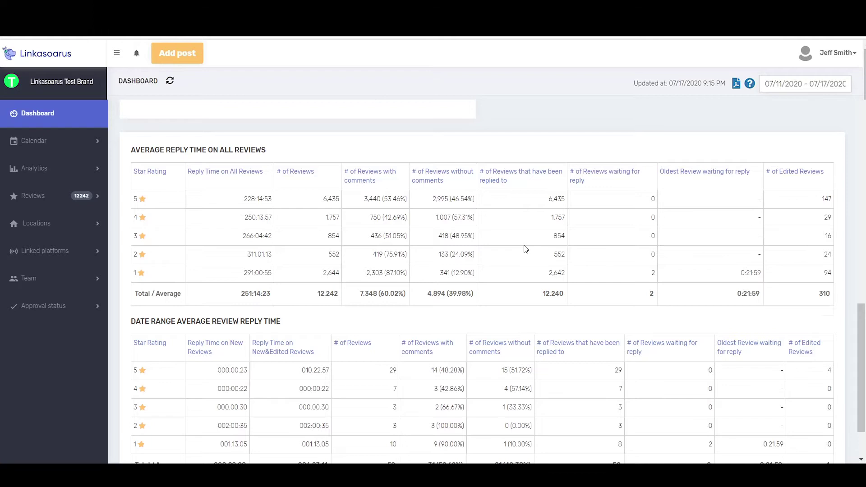
scroll(526, 249, up, 15)
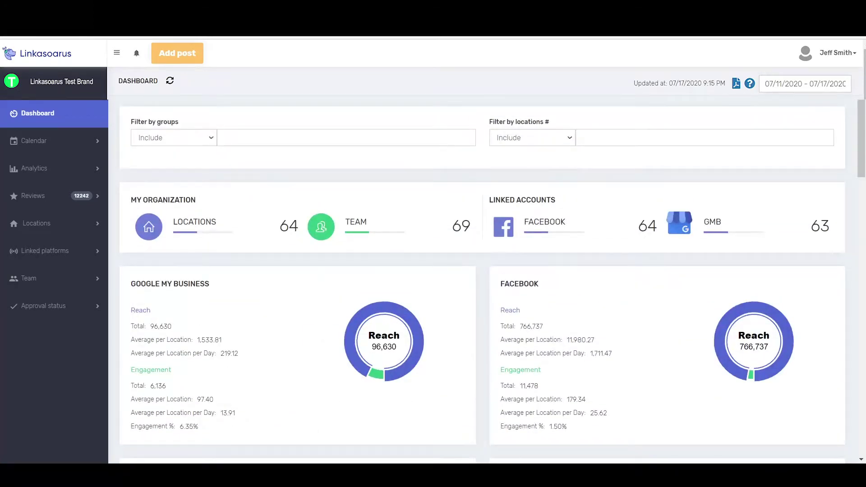
scroll(572, 236, down, 12)
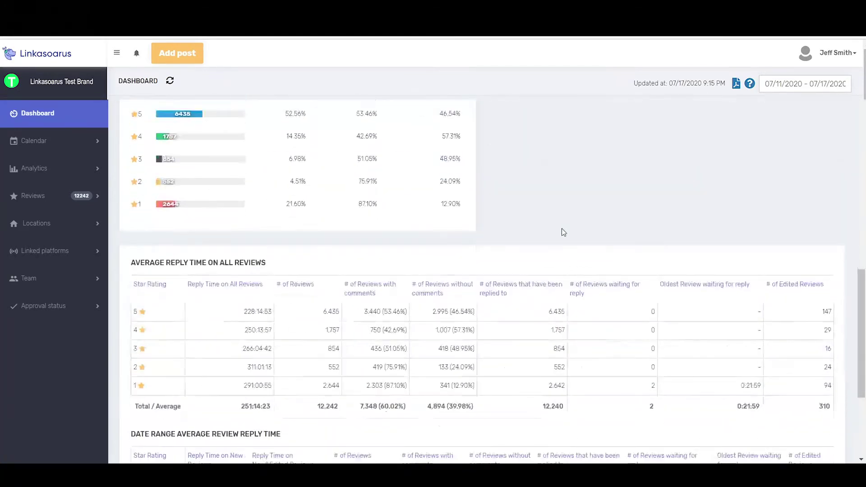
scroll(524, 256, up, 12)
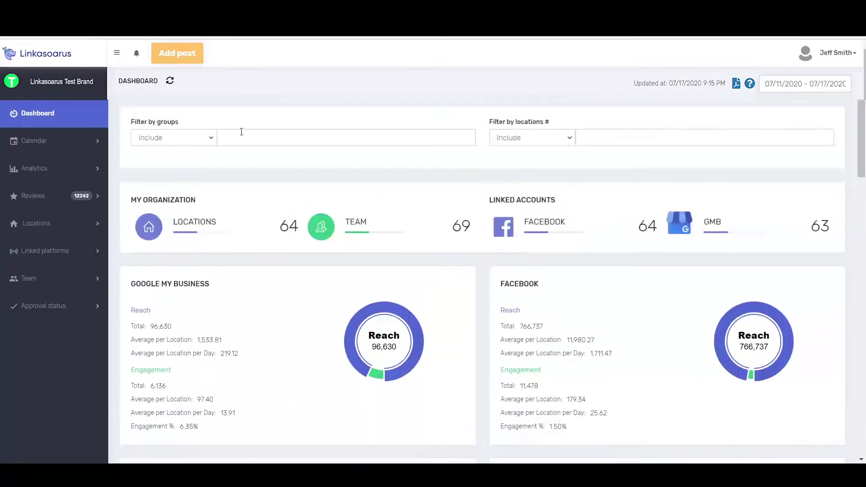
click(633, 134)
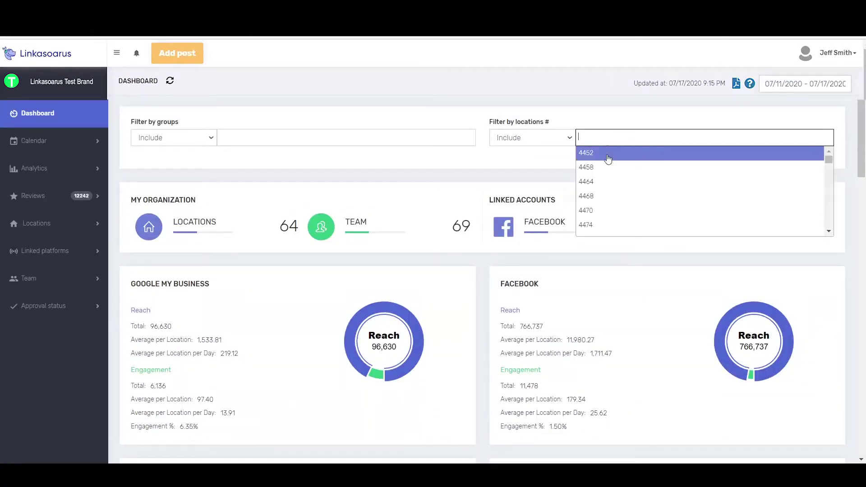
click(609, 155)
Examine the reply times and review counts per star rating, plus the overall average, in the Average Reply Time on All Reviews table
scroll(537, 169, down, 10)
scroll(538, 174, down, 5)
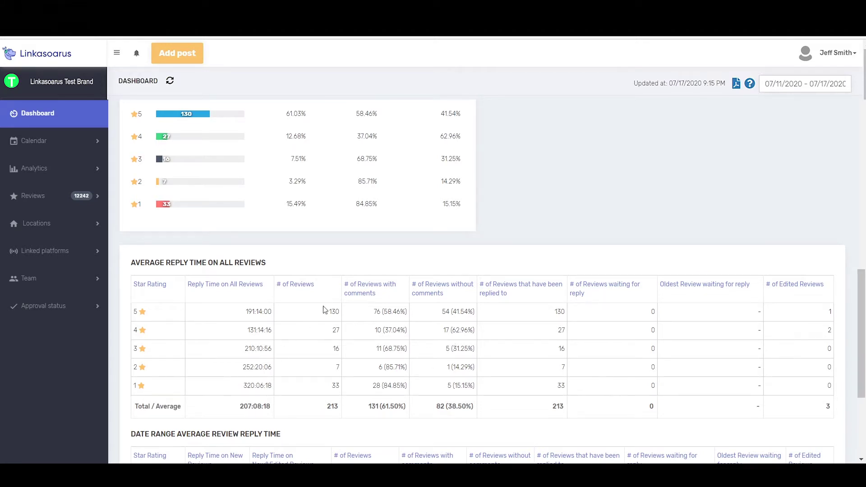
drag(156, 265, 280, 267)
click(300, 267)
drag(273, 316, 247, 316)
click(247, 316)
drag(328, 316, 341, 318)
mouse_move(255, 312)
mouse_down()
mouse_move(272, 312)
mouse_move(264, 312)
mouse_up()
drag(339, 332, 330, 333)
drag(243, 386, 273, 385)
click(243, 406)
triple_click(243, 406)
Expand the Reviews section and compare the table's review counts with and without comments, per star rating and in total
click(17, 197)
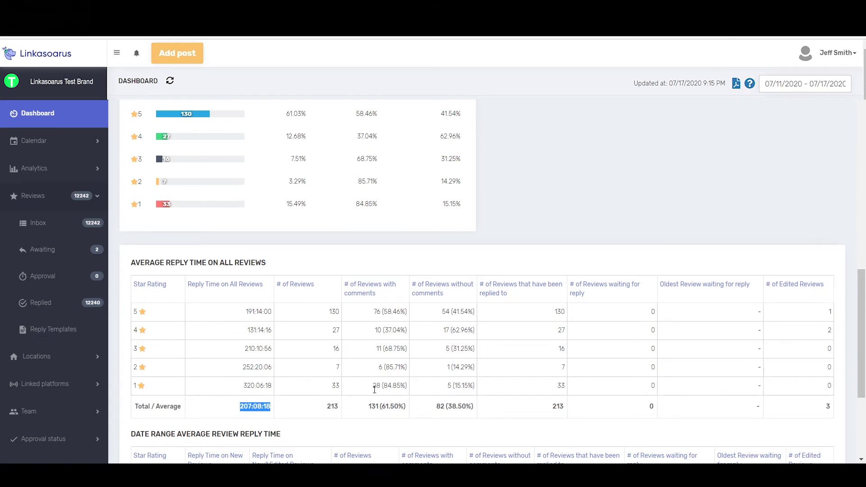
drag(373, 387, 408, 391)
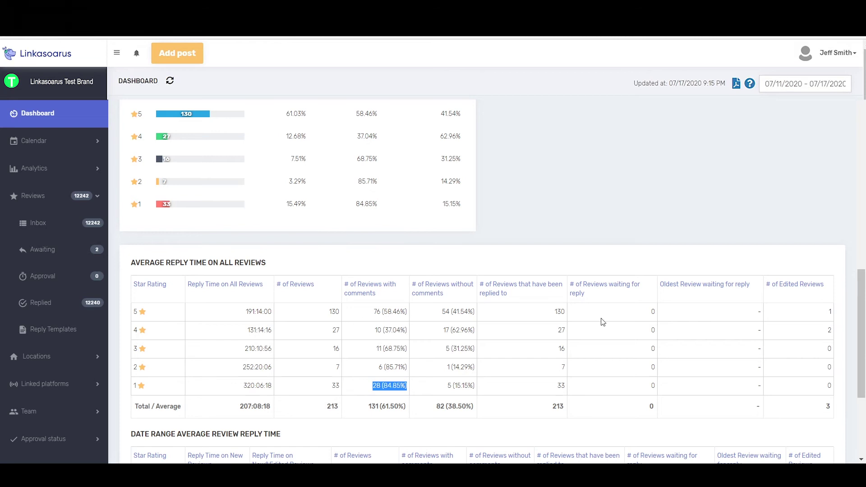
drag(380, 310, 403, 311)
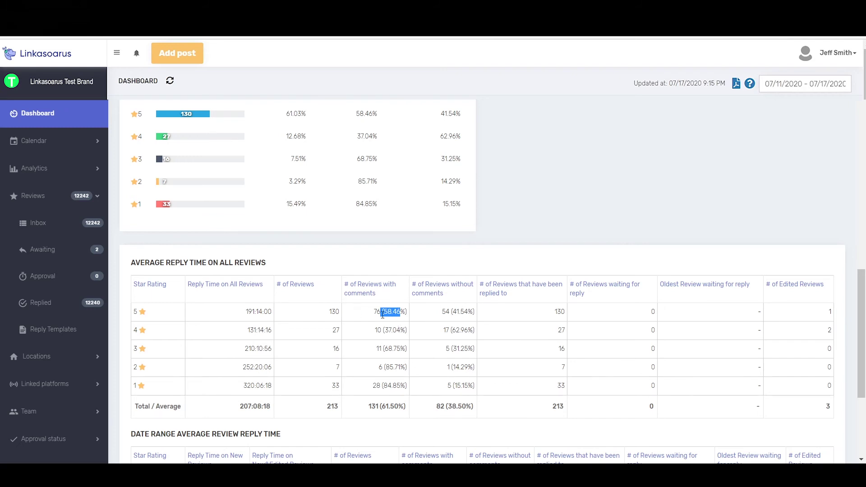
click(443, 318)
drag(442, 315, 467, 316)
click(467, 319)
double_click(447, 311)
double_click(333, 312)
double_click(376, 406)
drag(442, 406, 436, 406)
drag(341, 406, 326, 406)
Compare the five-star row's number of reviews with those replied to and those waiting for reply
drag(568, 311, 543, 316)
drag(341, 311, 329, 311)
drag(553, 316, 566, 312)
click(651, 316)
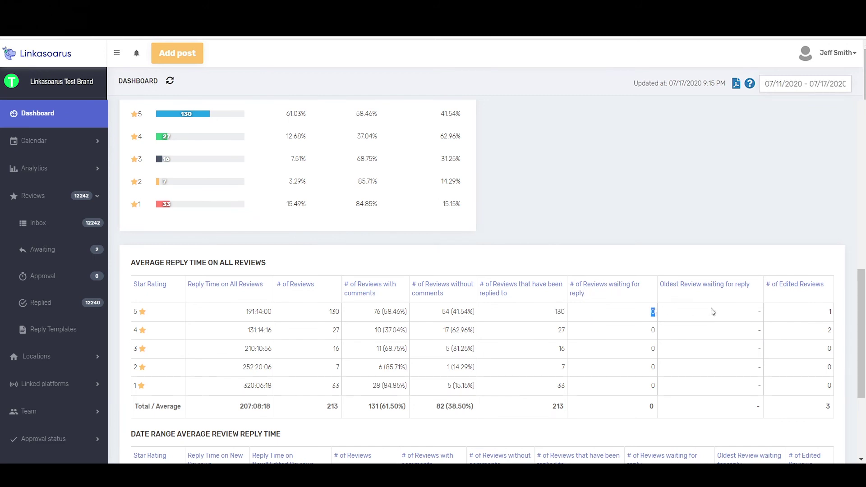